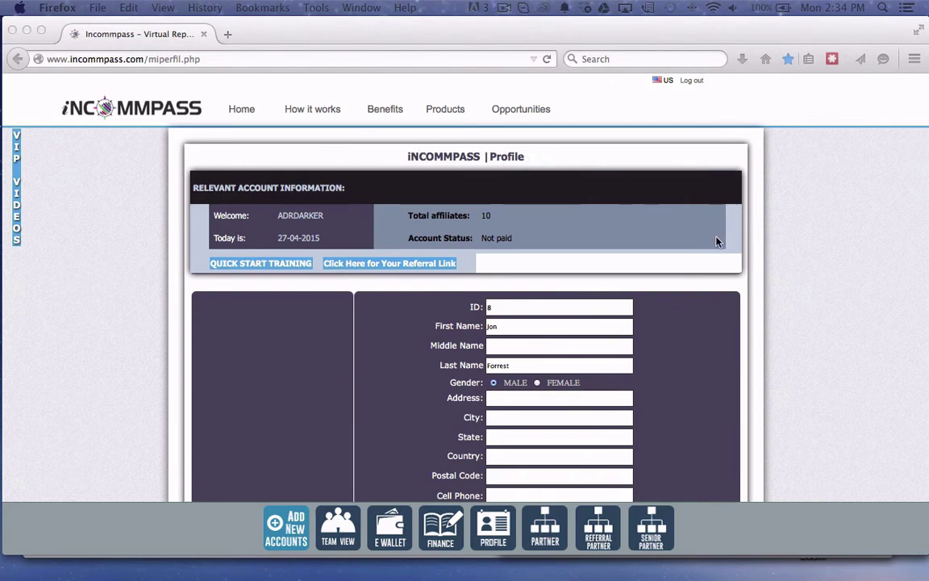
# - Refill the IBAN e-wallet account number with the saved autocomplete entry ending in USD
pyautogui.scroll(-1, 728, 266)
pyautogui.scroll(-6, 729, 268)
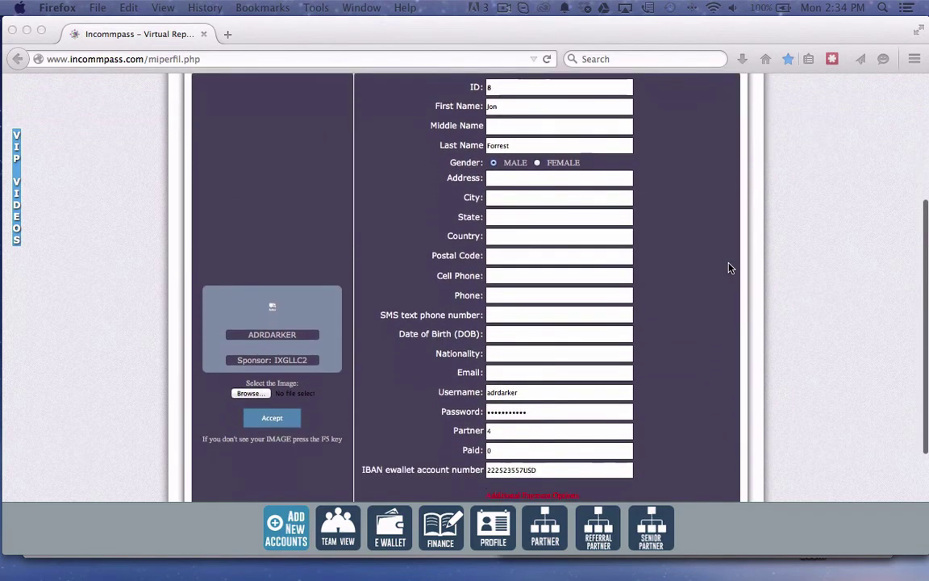
pyautogui.scroll(-2, 728, 266)
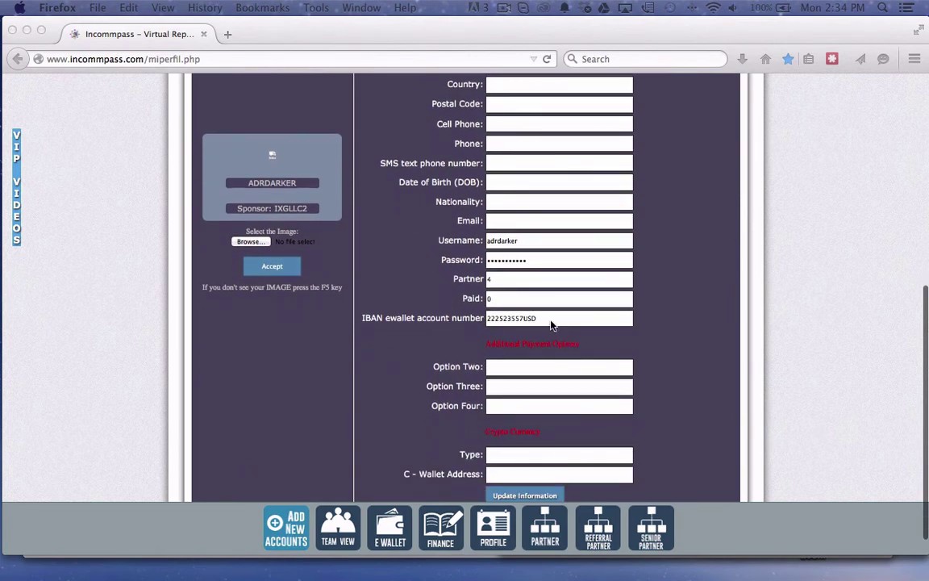
pyautogui.moveTo(523, 318); pyautogui.dragTo(550, 318)
pyautogui.press('BackSpace')
pyautogui.press('Down')
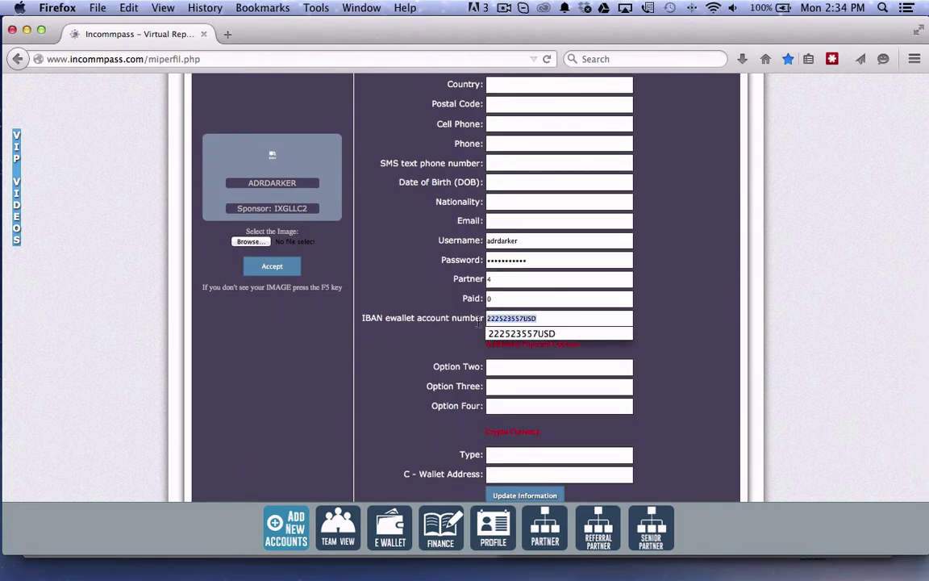
pyautogui.click(561, 333)
pyautogui.click(538, 319)
pyautogui.hotkey('shift', 'Left')
pyautogui.hotkey('shift', 'Left')
pyautogui.hotkey('shift', 'Left')
pyautogui.click(667, 339)
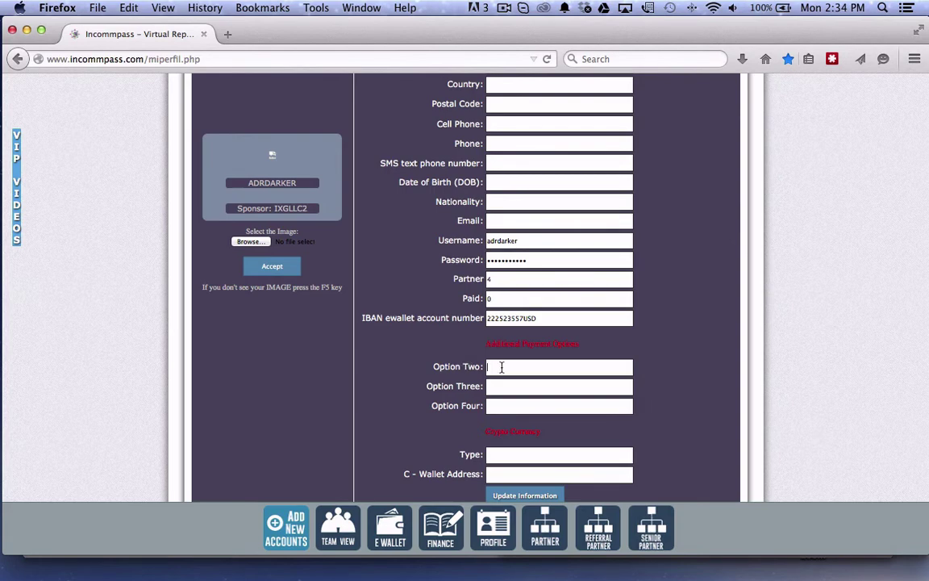
# - Fill payment Option Two with the saved PayPal entry
pyautogui.write('Pay')
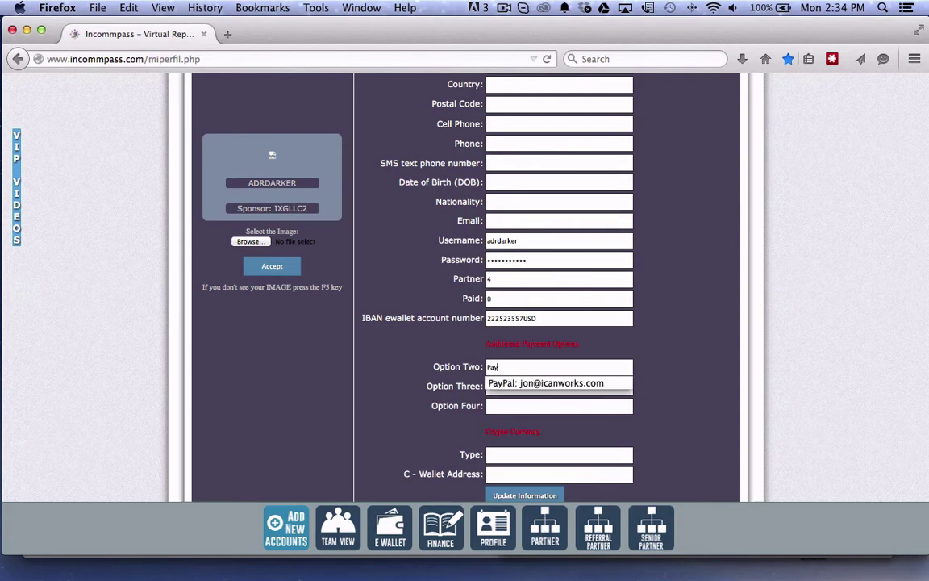
pyautogui.scroll(1, 515, 380)
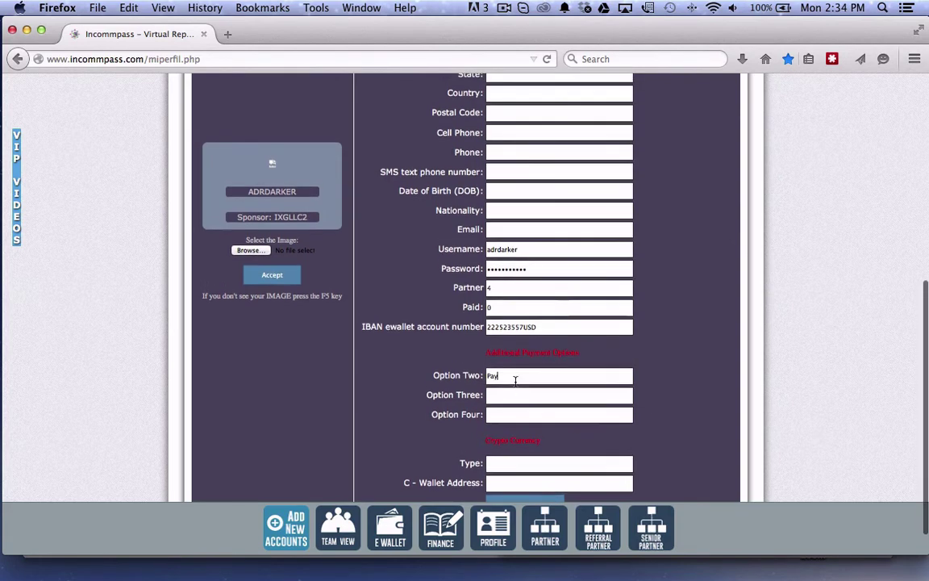
pyautogui.click(515, 381)
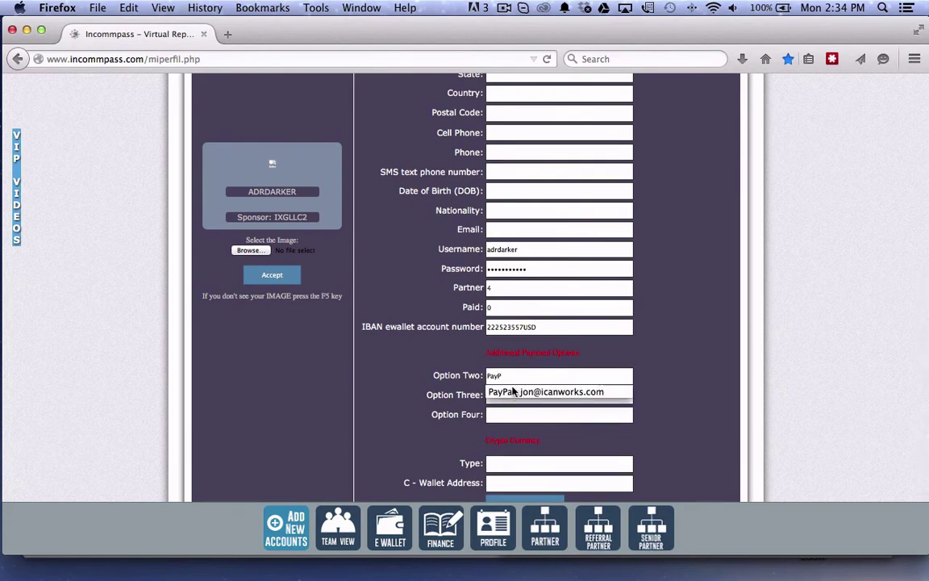
pyautogui.click(510, 391)
# - Fill Option Three with the cash meetup entry and Option Four with Wells Fargo SurePay
pyautogui.click(510, 395)
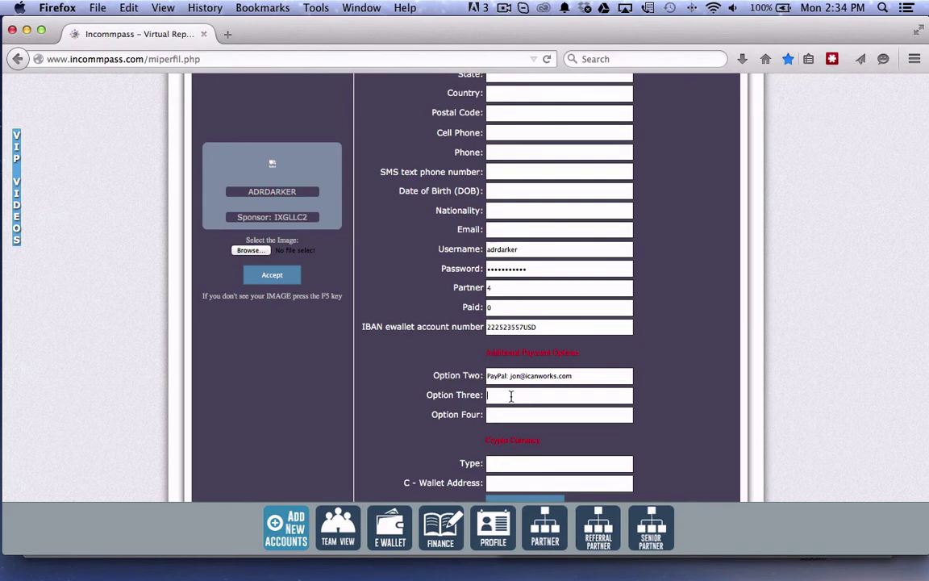
pyautogui.write('Cash')
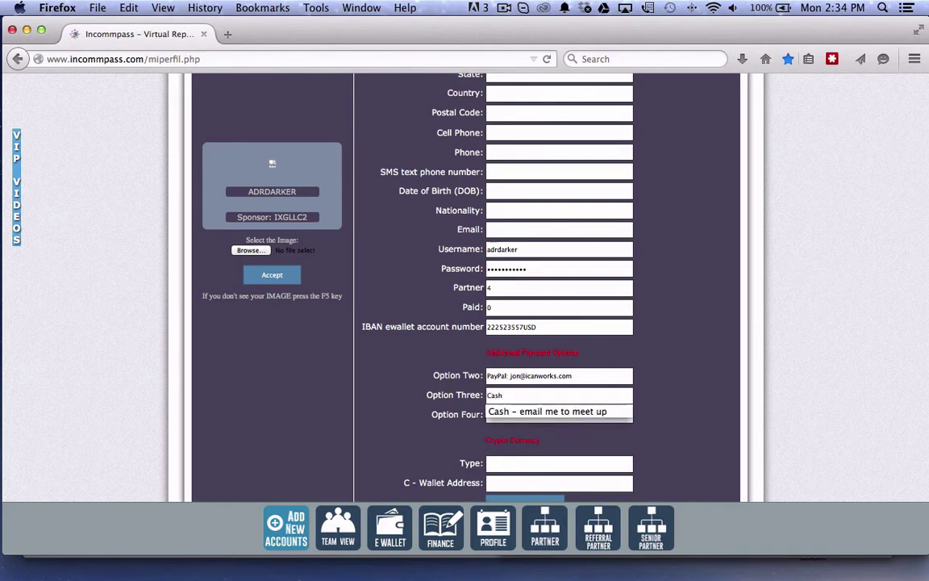
pyautogui.click(511, 411)
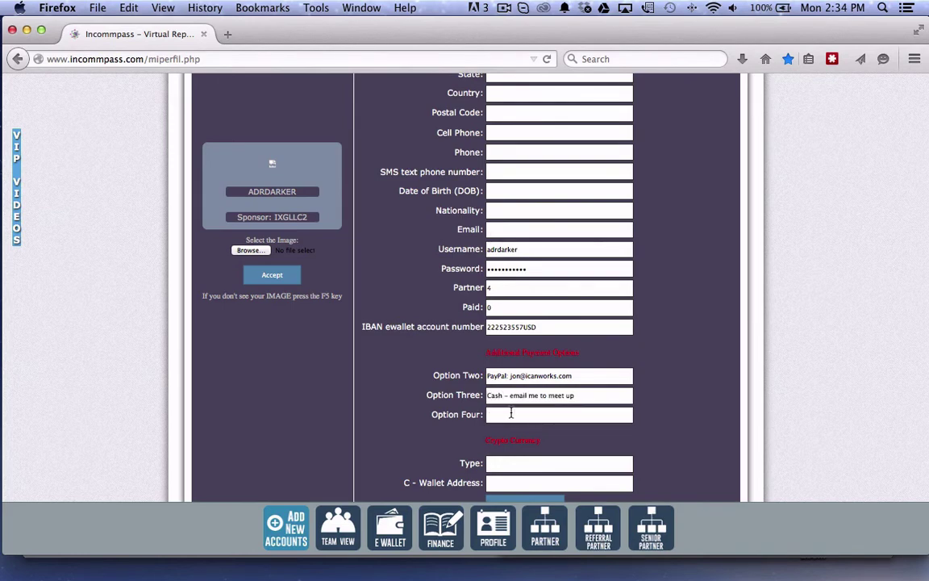
pyautogui.click(510, 414)
pyautogui.write('W')
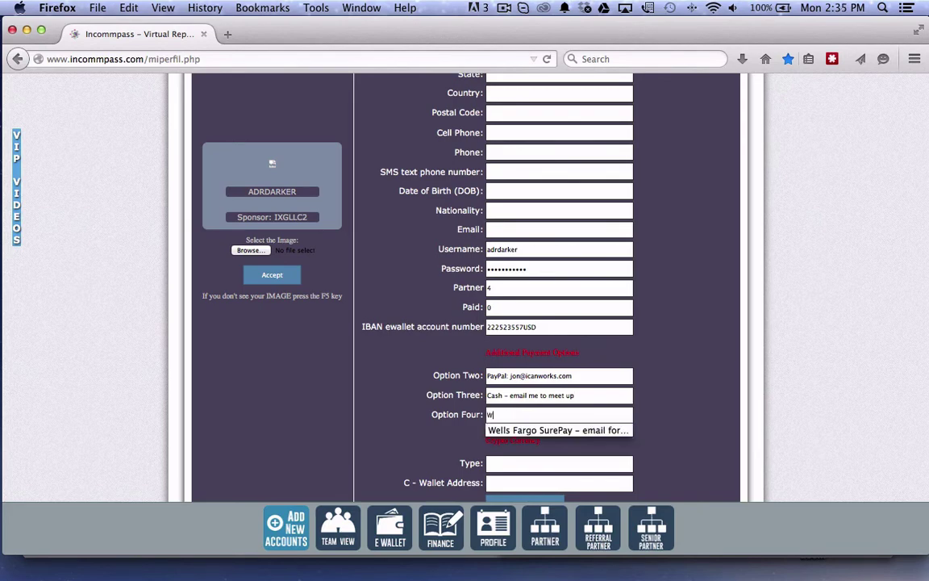
pyautogui.write('ell')
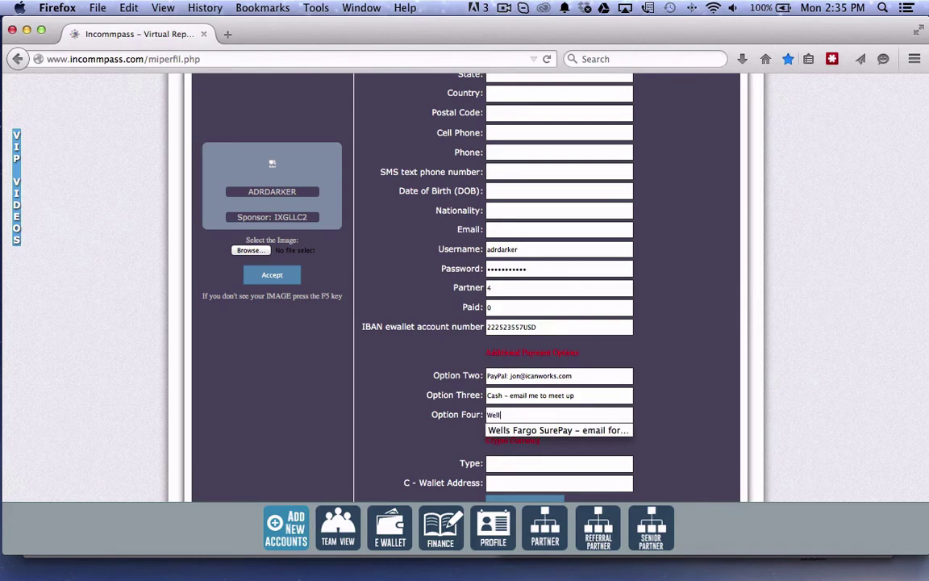
pyautogui.click(510, 431)
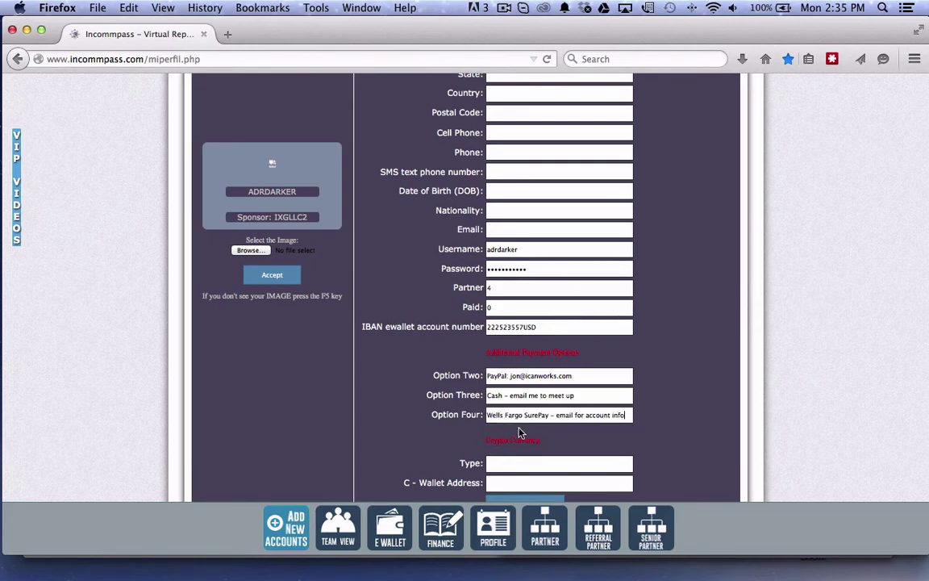
# - Enter NLA as the crypto currency type, leaving C - Wallet Address empty
pyautogui.scroll(-2, 668, 433)
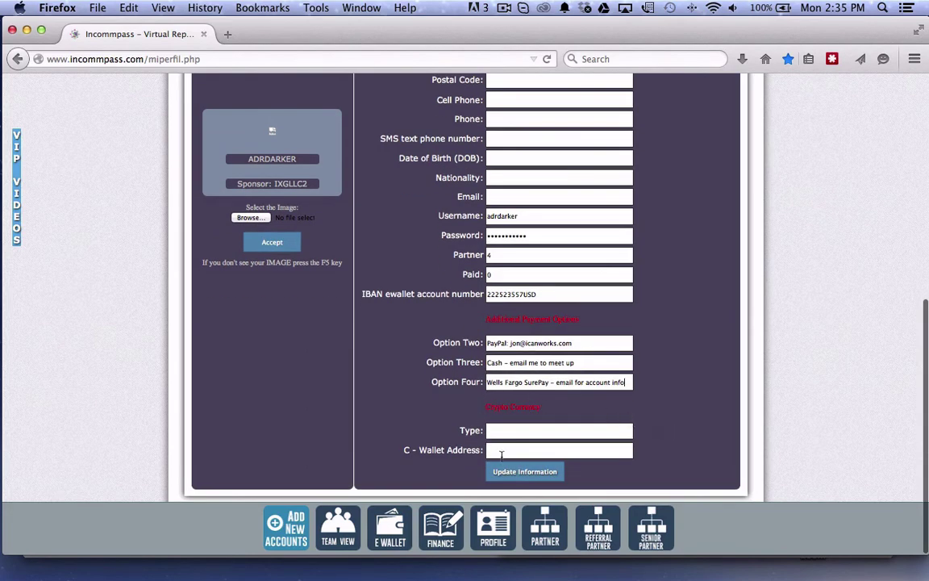
pyautogui.click(510, 431)
pyautogui.write('NL')
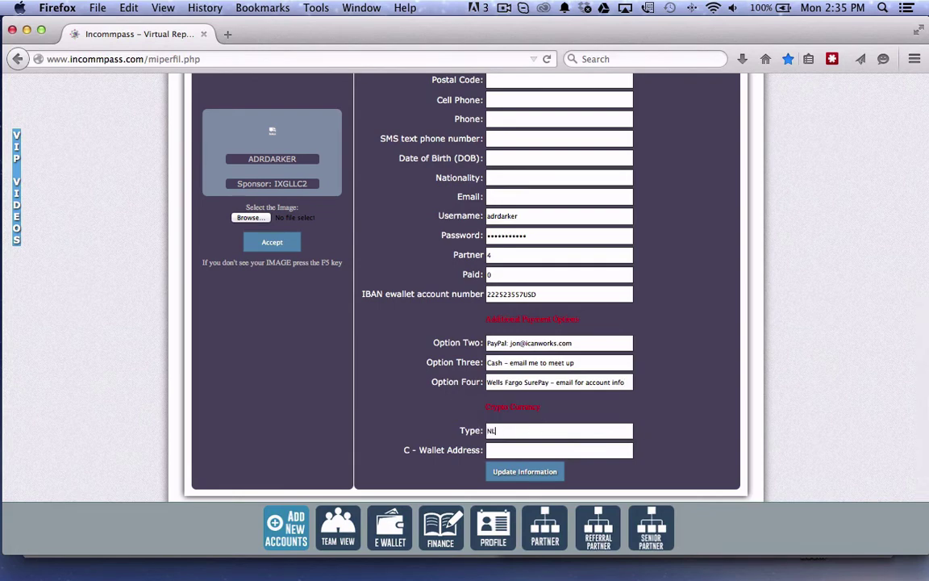
pyautogui.write('A')
pyautogui.click(499, 448)
pyautogui.scroll(-2, 669, 455)
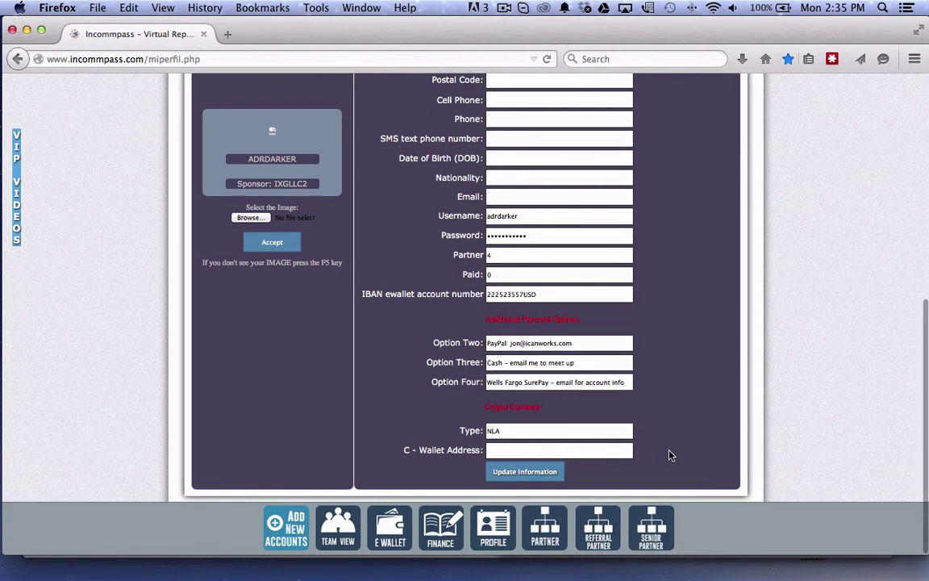
pyautogui.scroll(1, 670, 456)
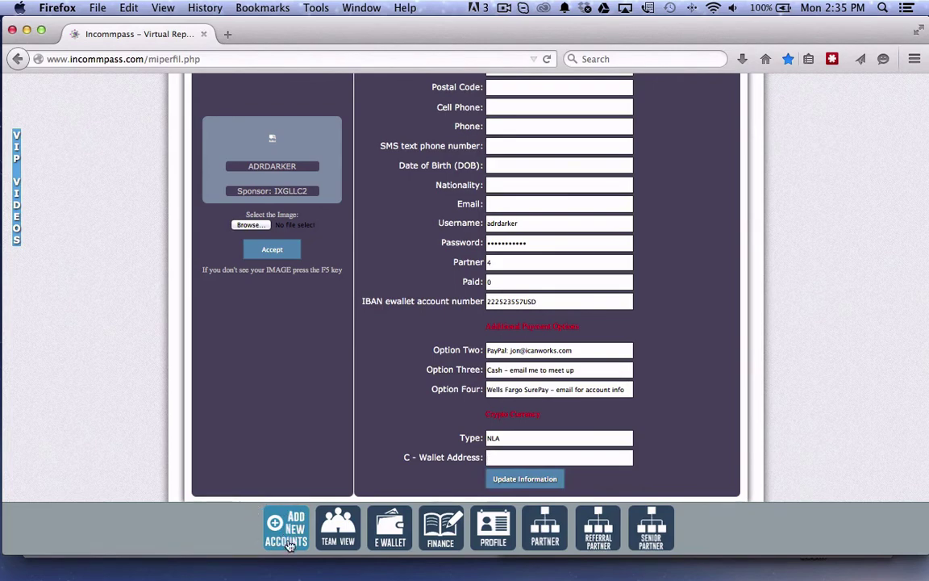
pyautogui.scroll(-1, 275, 522)
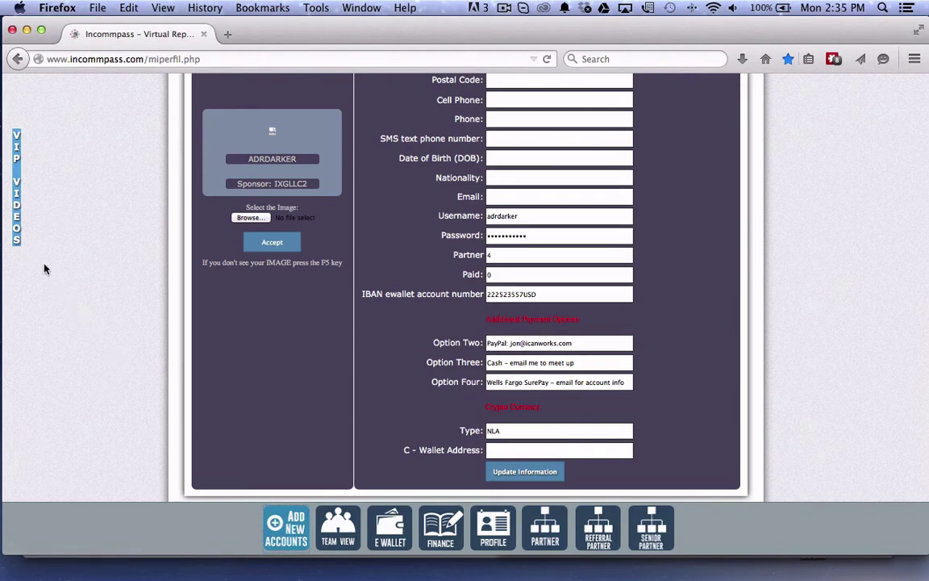
pyautogui.scroll(1, 55, 164)
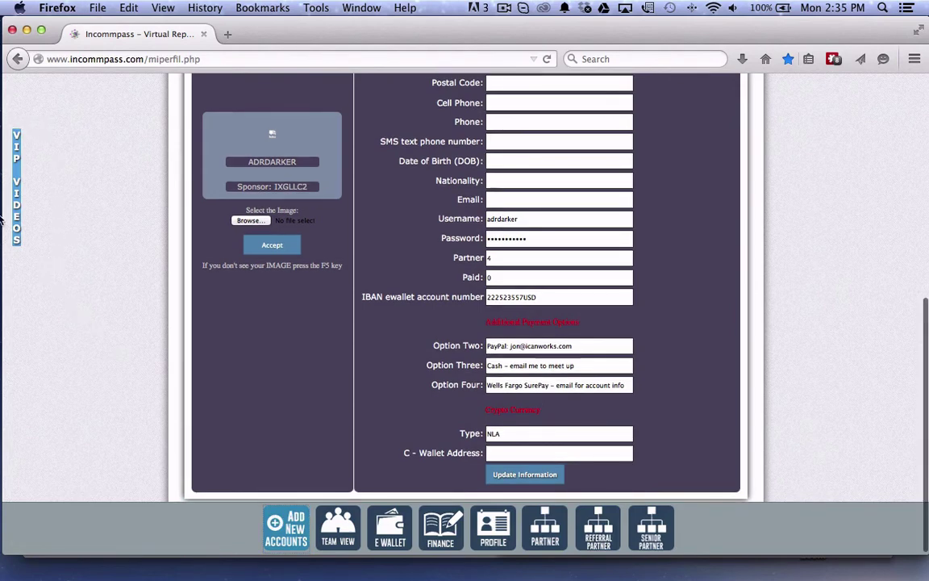
pyautogui.scroll(-1, 21, 145)
pyautogui.scroll(-1, 19, 150)
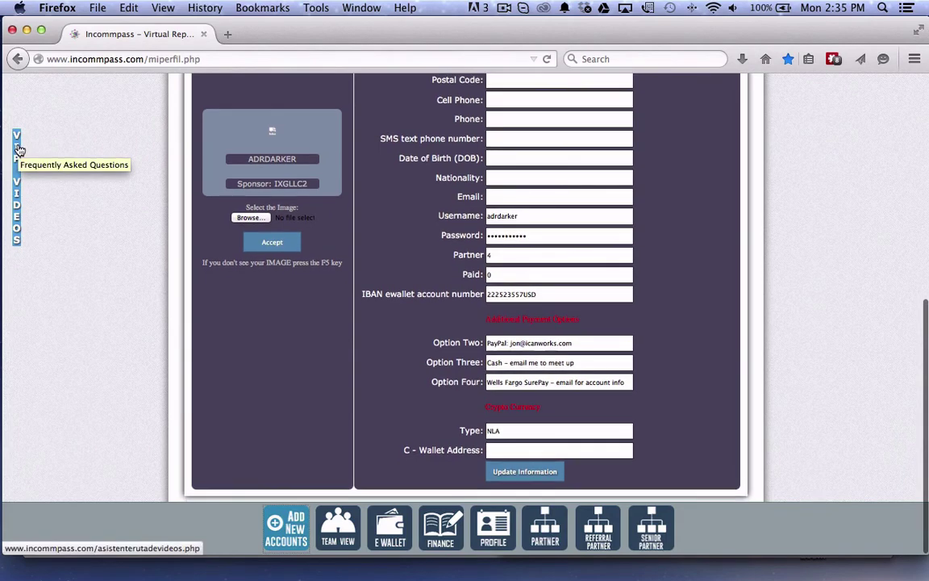